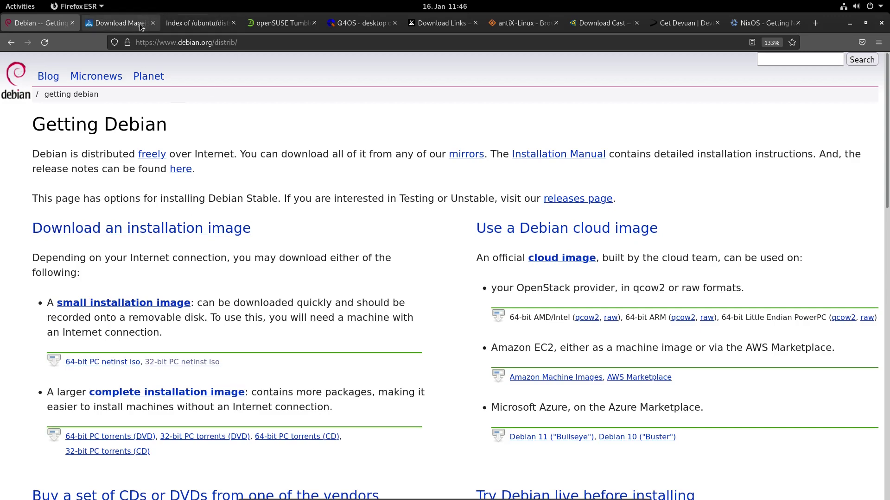
Show the Mageia download page and choose the 32 bit architecture.
{"action": "left_click", "coordinate": [119, 23]}
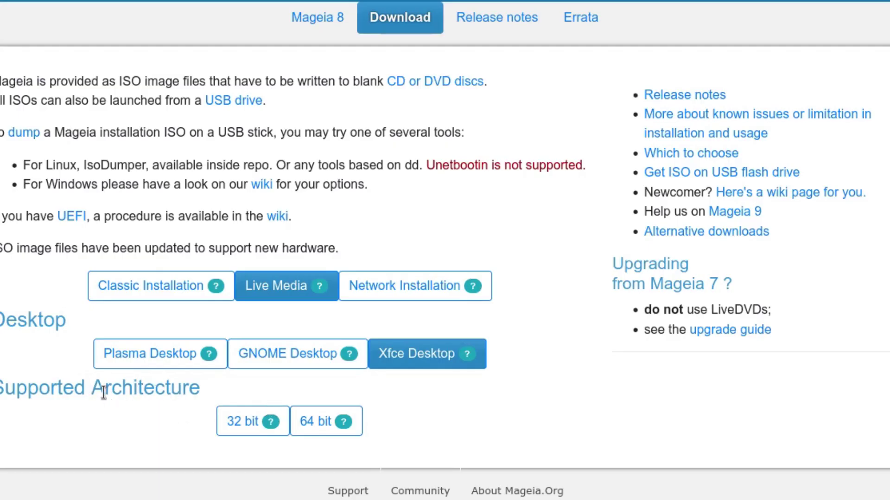
{"action": "left_click", "coordinate": [250, 422]}
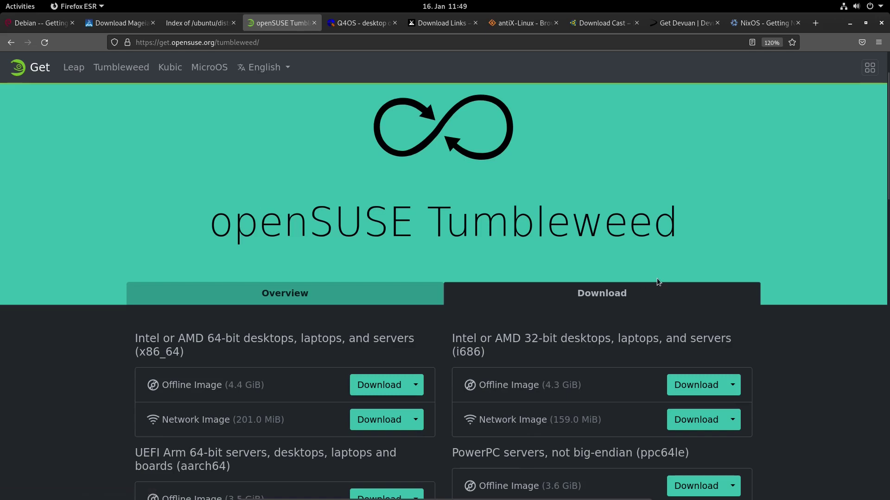
Switch to the Q4OS installation media tab showing the 32bit i386 Trinity install-cd.
{"action": "key", "text": "ctrl+Tab"}
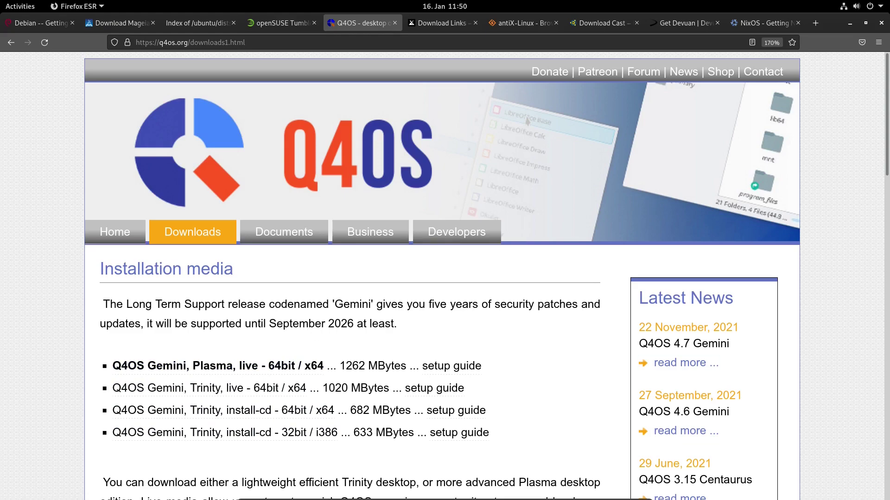
Browse MX Linux download links, follow MX-21_x64 KDE, then reach the antiX files page.
{"action": "key", "text": "ctrl+Tab"}
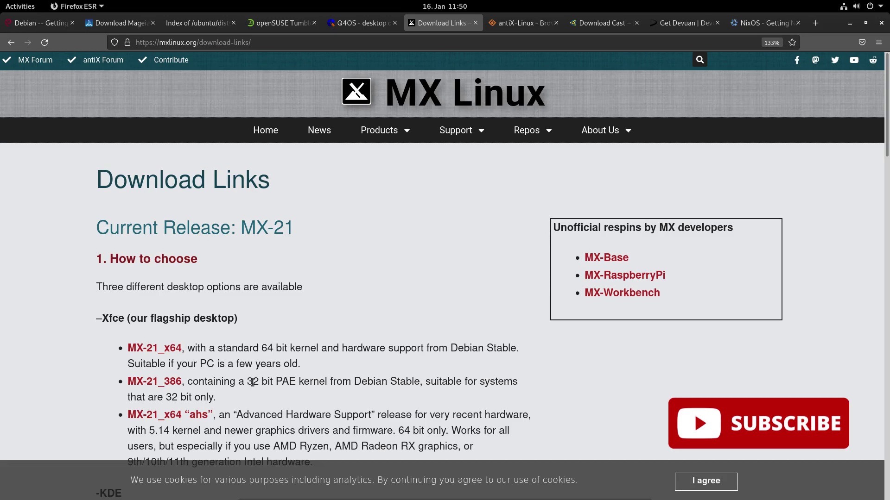
{"action": "scroll", "coordinate": [382, 340], "scroll_direction": "down", "scroll_amount": 2}
{"action": "scroll", "coordinate": [382, 340], "scroll_direction": "down", "scroll_amount": 2}
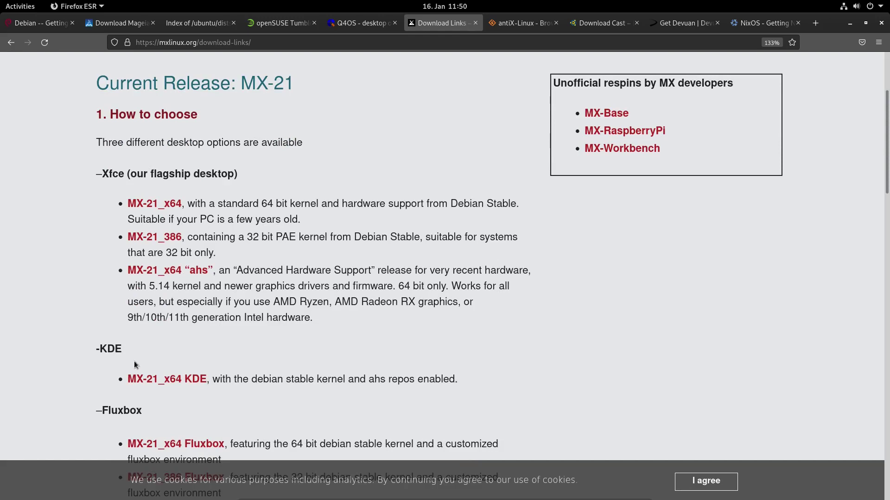
{"action": "left_click", "coordinate": [175, 381]}
{"action": "scroll", "coordinate": [226, 342], "scroll_direction": "down", "scroll_amount": 2}
{"action": "scroll", "coordinate": [226, 342], "scroll_direction": "down", "scroll_amount": 2}
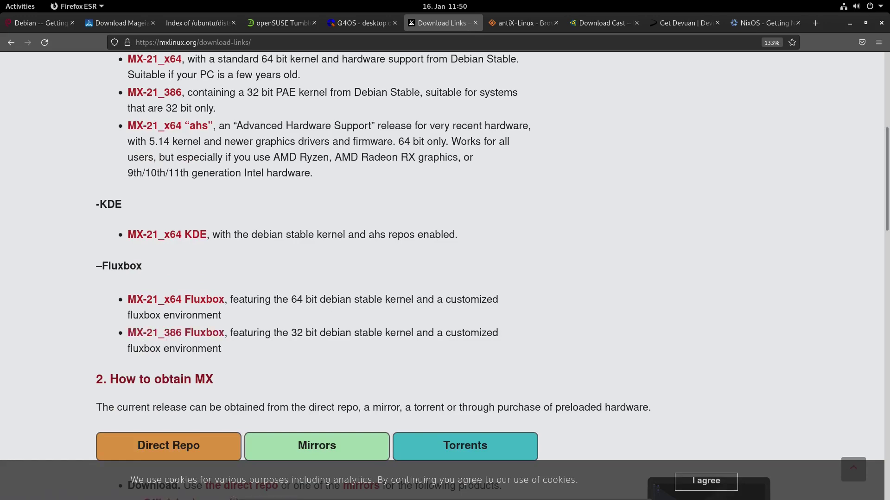
{"action": "key", "text": "ctrl+Tab"}
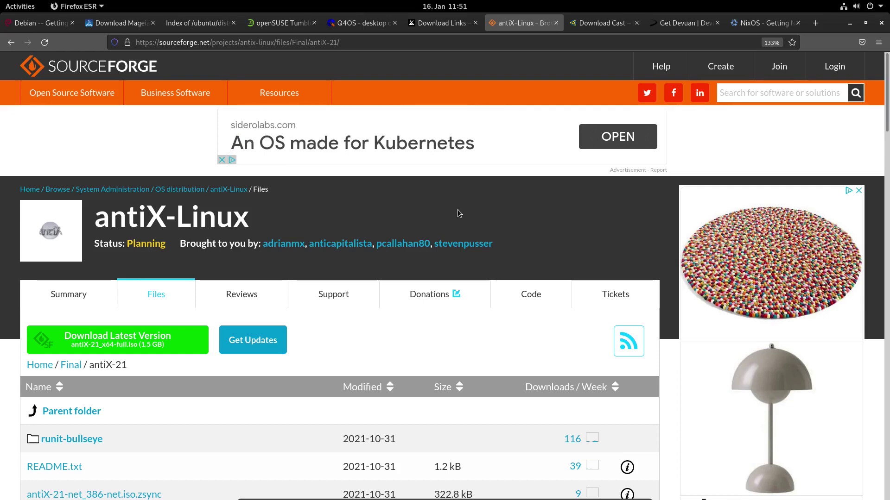
Move to the Emmabuntüs download tab to review its 32-bit links.
{"action": "key", "text": "ctrl+Tab"}
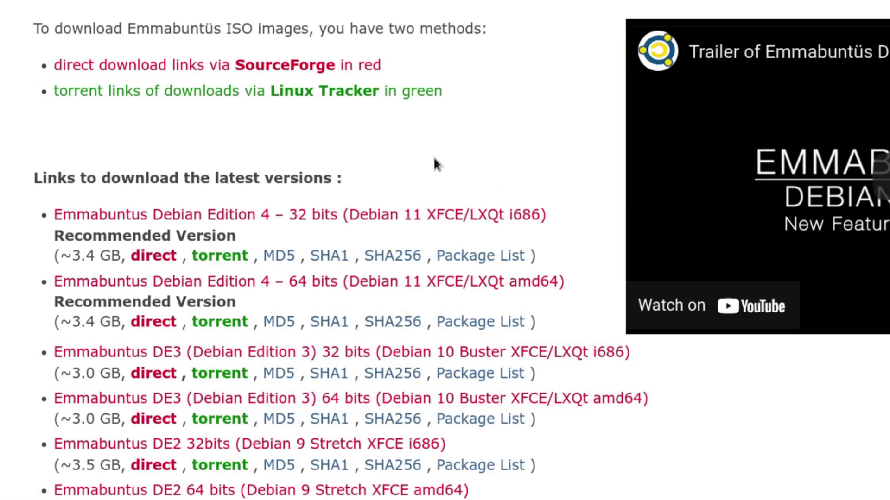
{"action": "scroll", "coordinate": [437, 158], "scroll_direction": "down", "scroll_amount": 3}
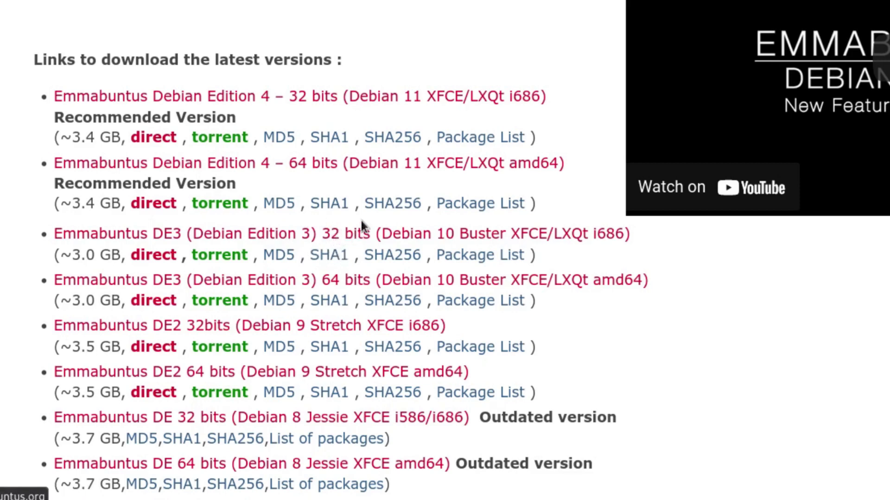
{"action": "scroll", "coordinate": [361, 216], "scroll_direction": "up", "scroll_amount": 2}
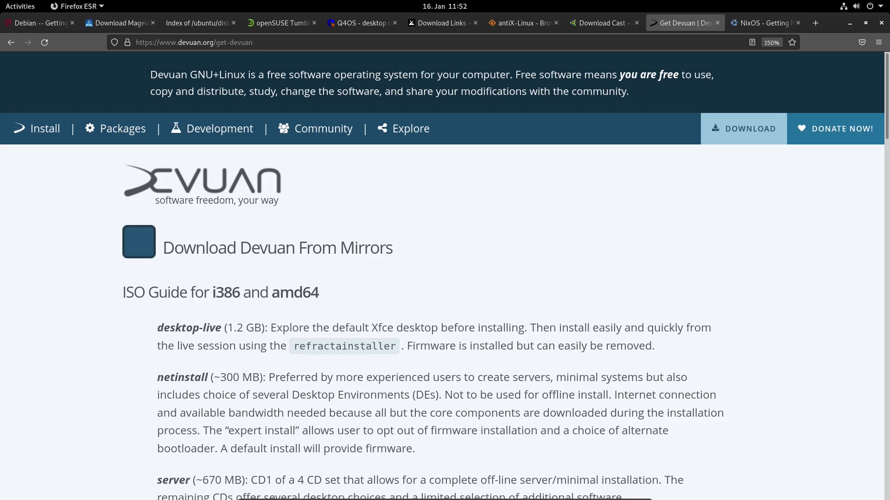
Switch to the NixOS download tab with its 32bit minimal ISO image.
{"action": "key", "text": "ctrl+Tab"}
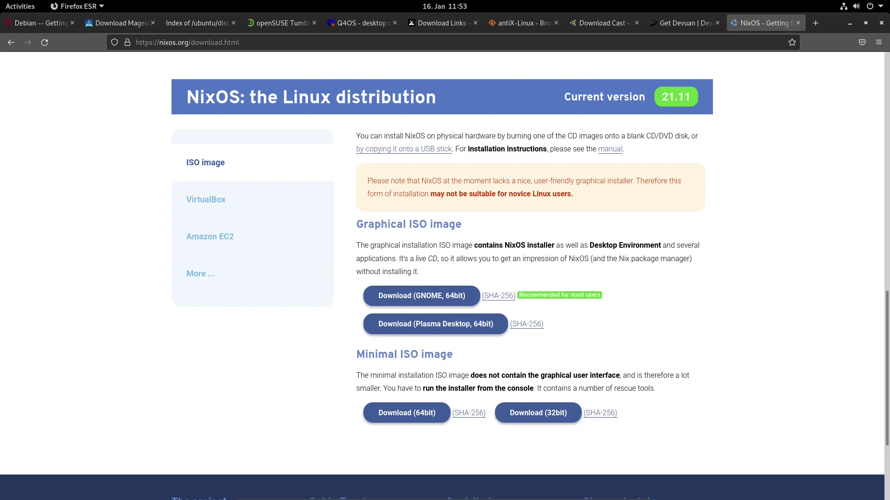